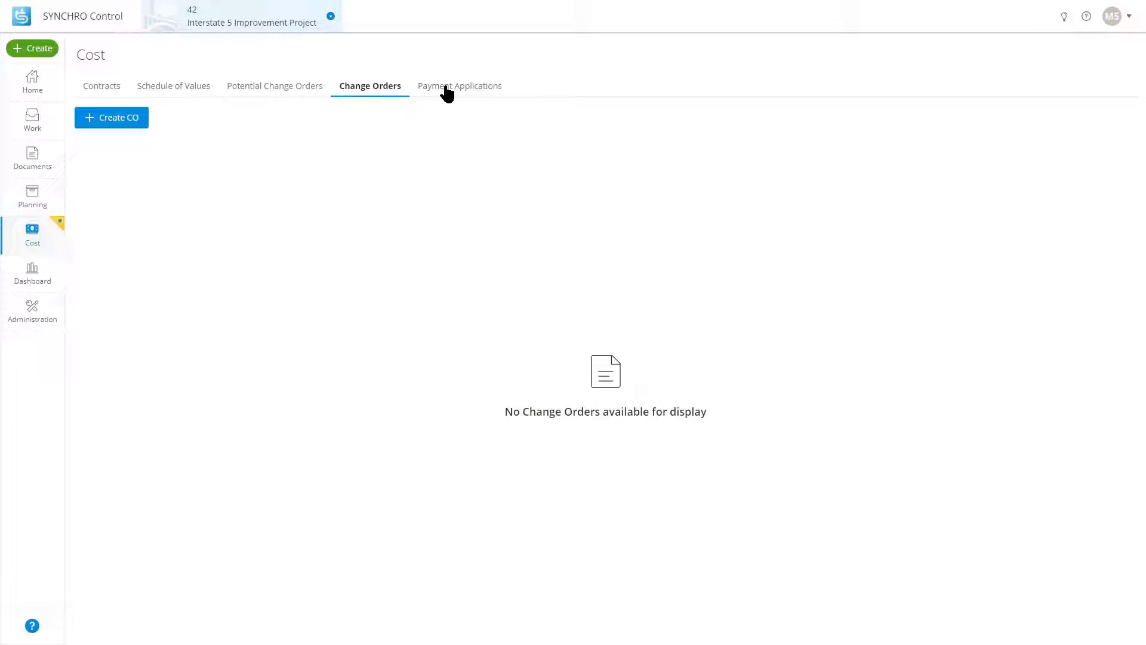
# Start a change order for the [Prime] Interstate 5 Improvement Contract with subject "September Change Orders" and description "Monthly CO List".
pyautogui.click(116, 119)
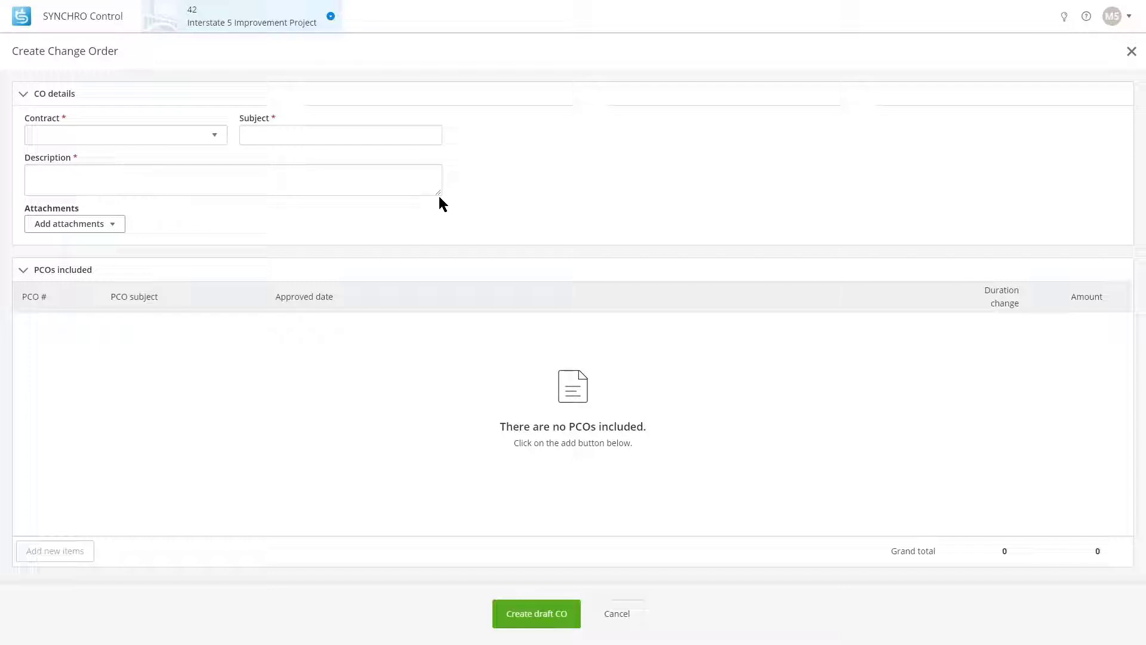
pyautogui.click(206, 136)
pyautogui.click(189, 156)
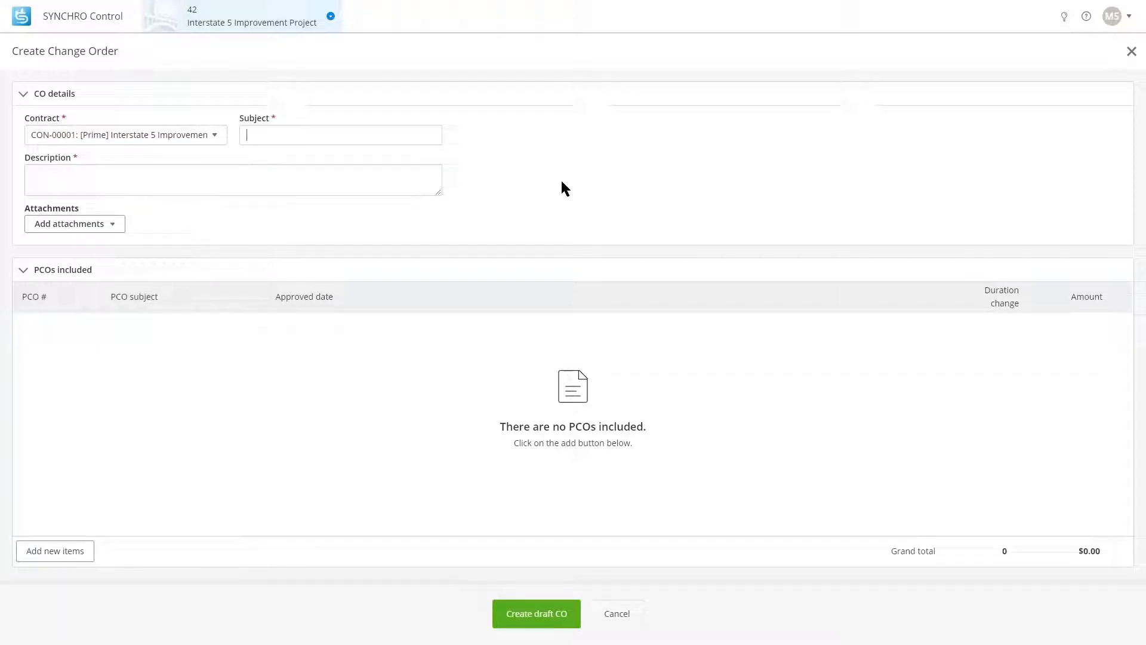
pyautogui.write('September Change Orders')
pyautogui.click(148, 172)
pyautogui.write('Monthly CO')
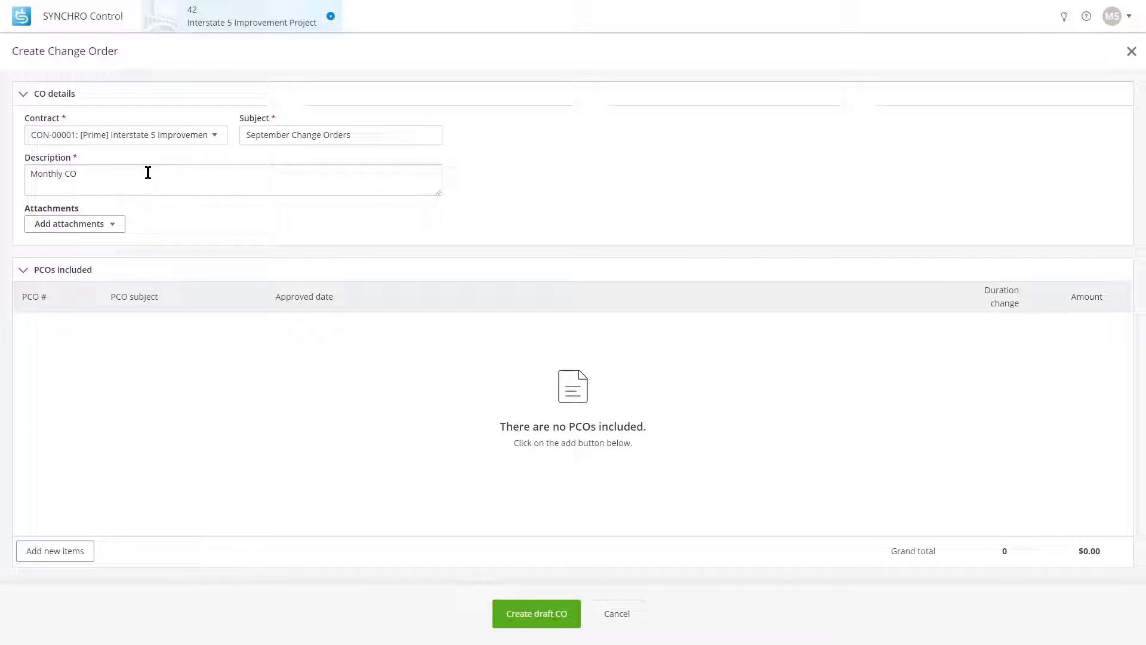
pyautogui.write(' List')
# Include the PCO "Fix existing sidewalk to match new" in the change order and create it as a draft.
pyautogui.click(73, 552)
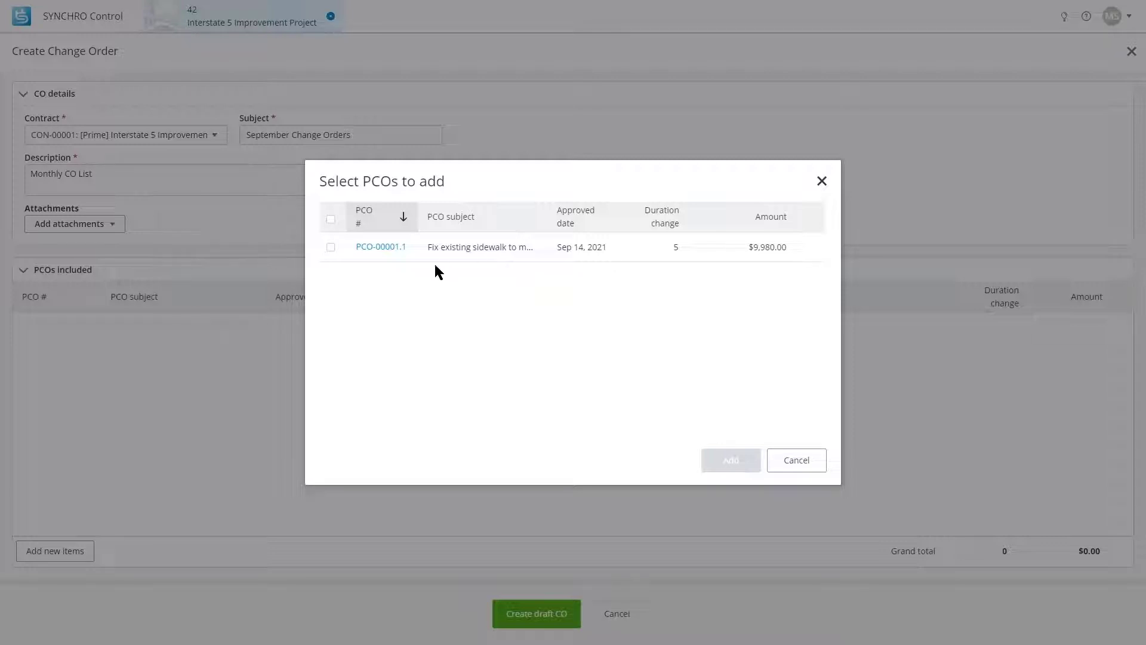
pyautogui.click(330, 247)
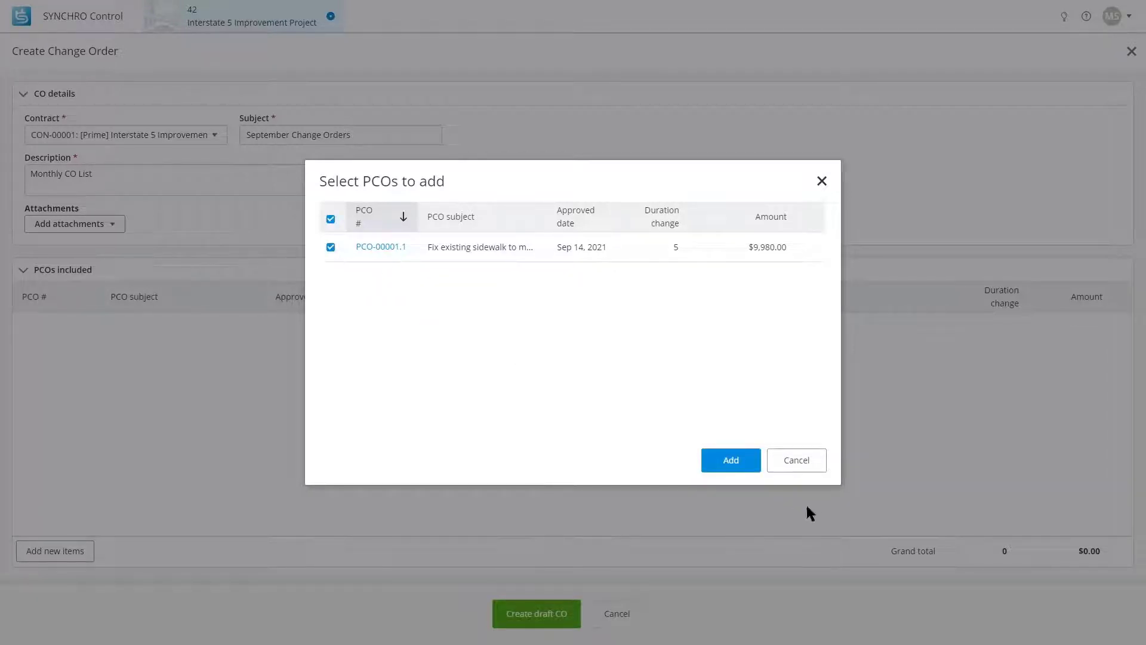
pyautogui.click(740, 463)
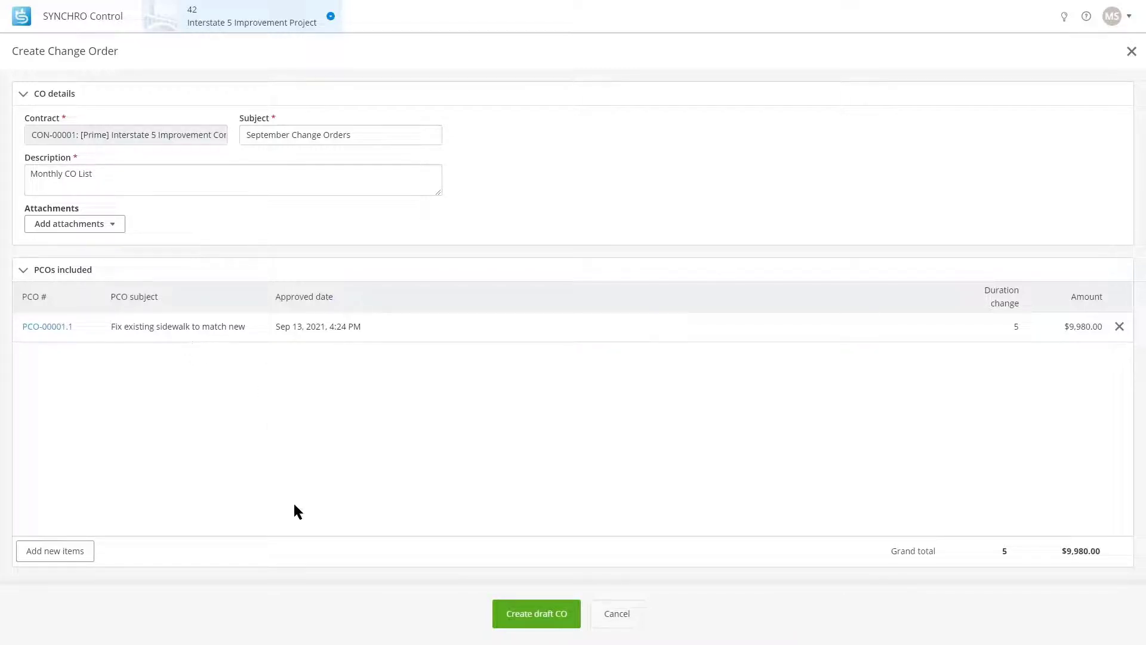
pyautogui.click(533, 614)
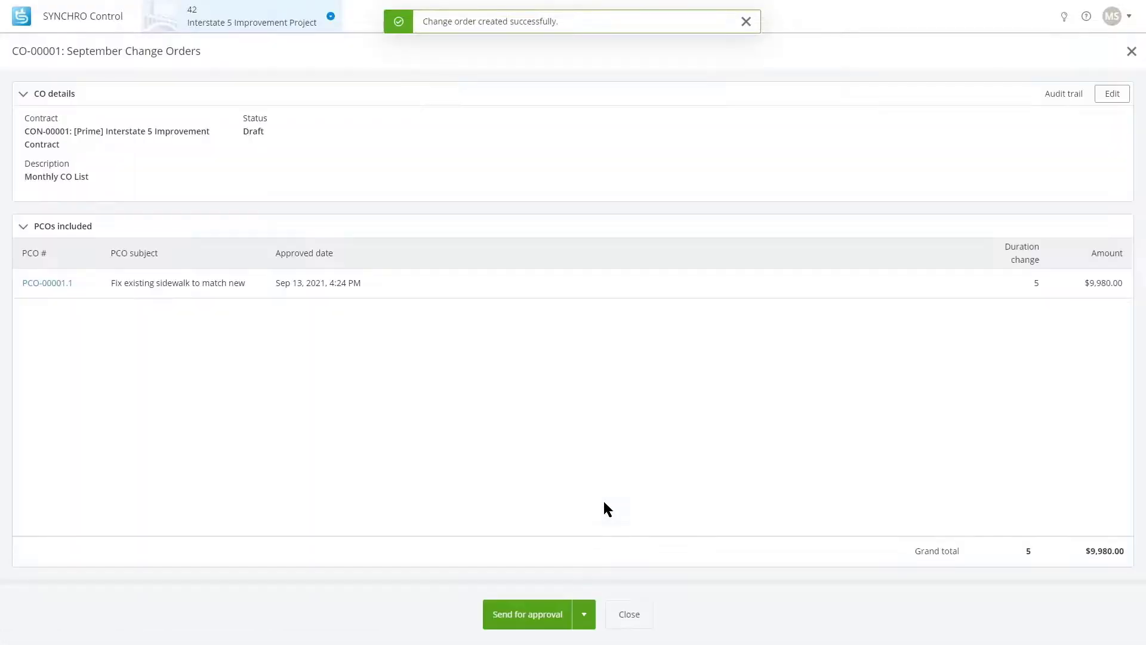
# Begin an external approval of the draft change order, entering the authorizer's full name and the date Sep 13, 2021.
pyautogui.click(584, 617)
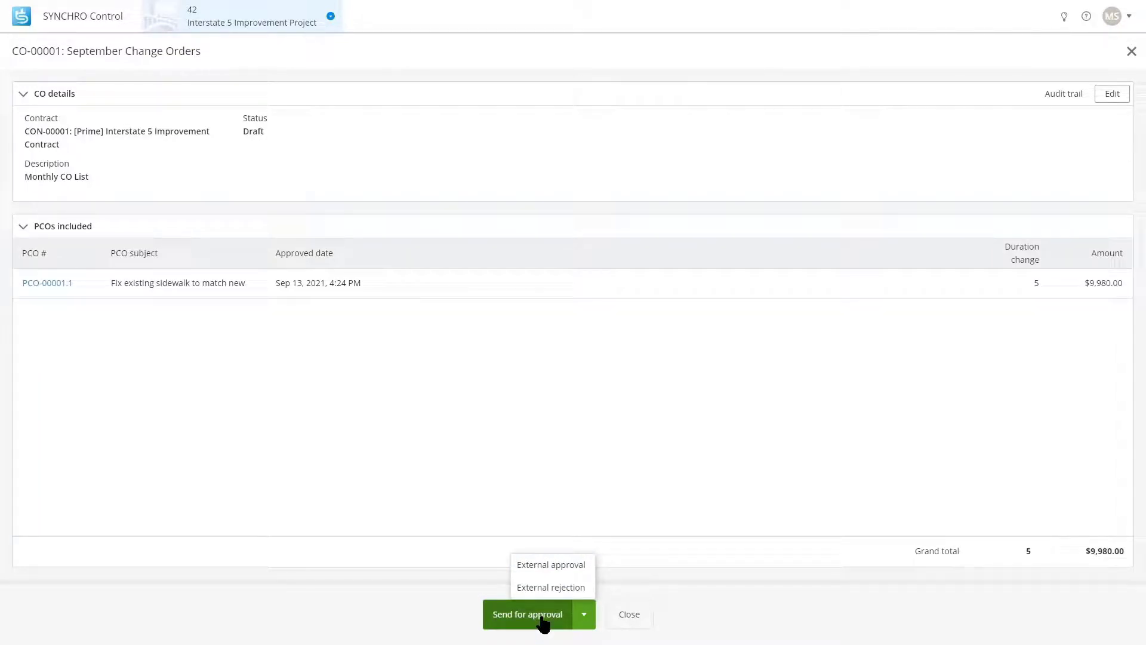
pyautogui.click(551, 565)
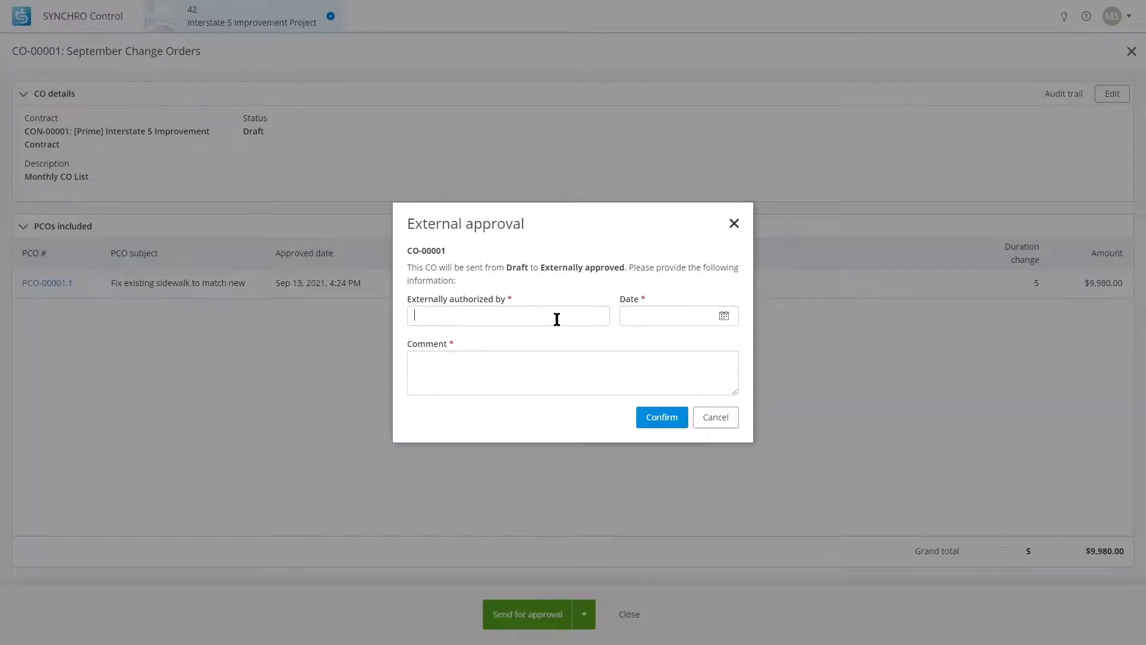
pyautogui.write('Jane Doe')
pyautogui.press('Tab')
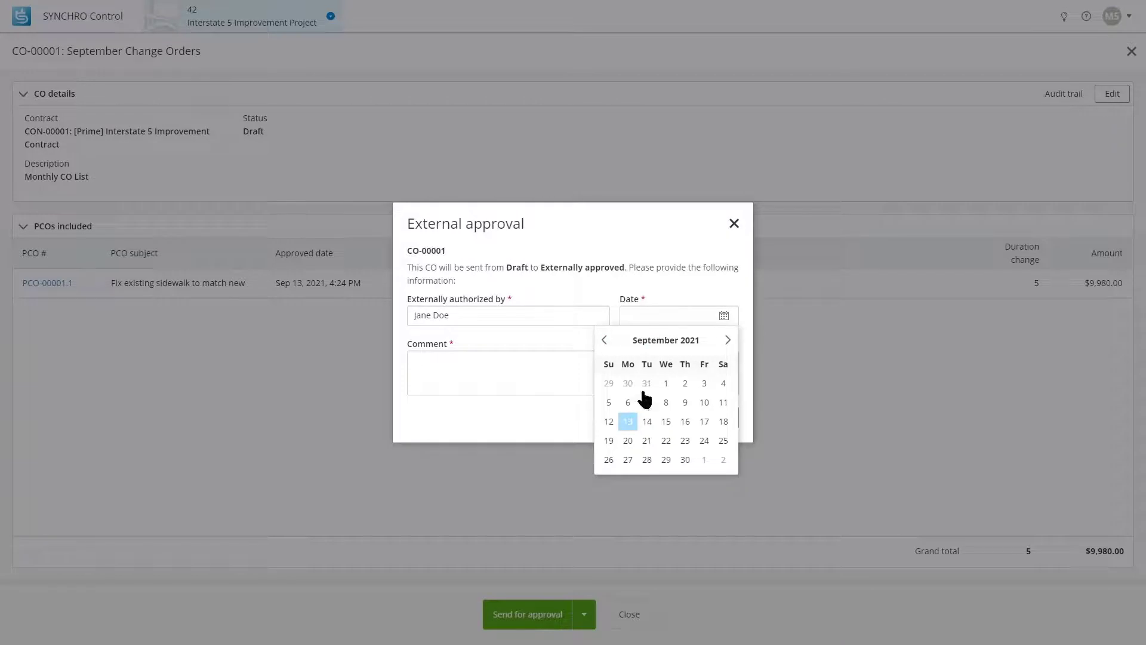
pyautogui.click(630, 420)
# Comment that the authorizer agrees these items are complete or in progress and can be billed against, and confirm the external approval.
pyautogui.click(572, 382)
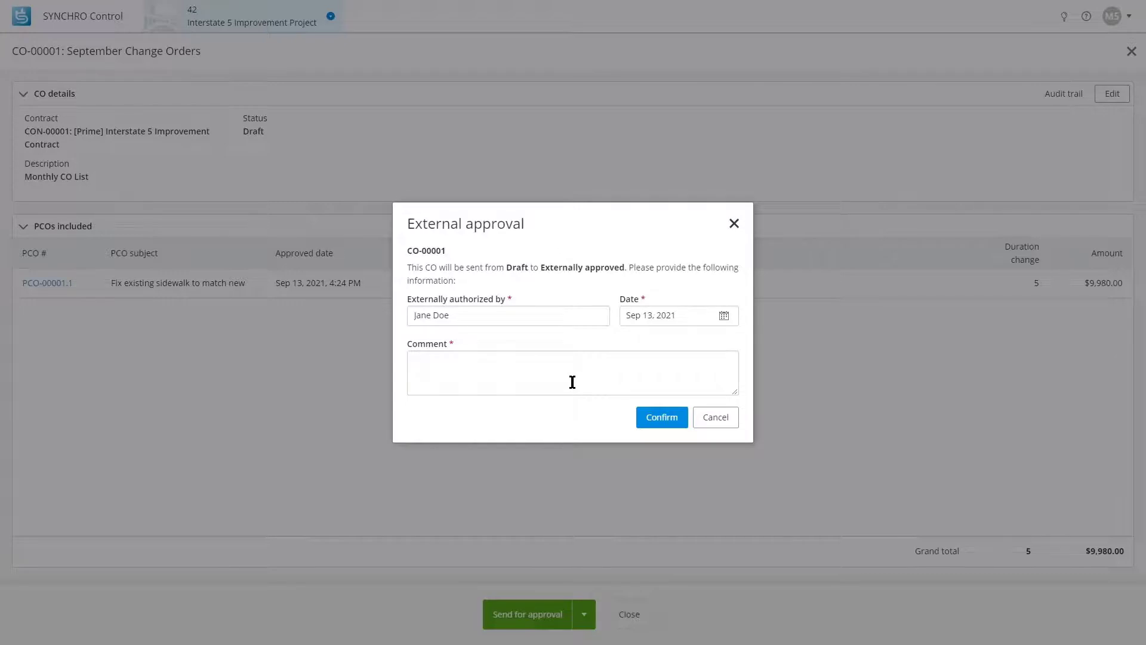
pyautogui.click(572, 382)
pyautogui.write('Jane agrees that these items are complete or in progress a')
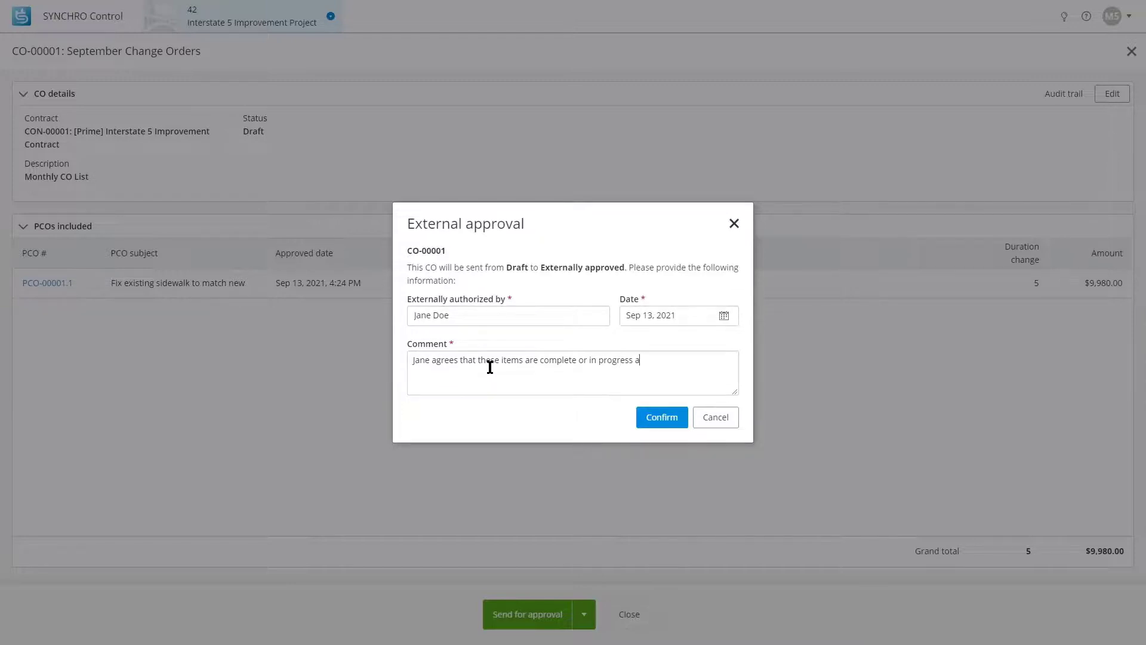
pyautogui.write('nd can be billed against.')
pyautogui.click(646, 422)
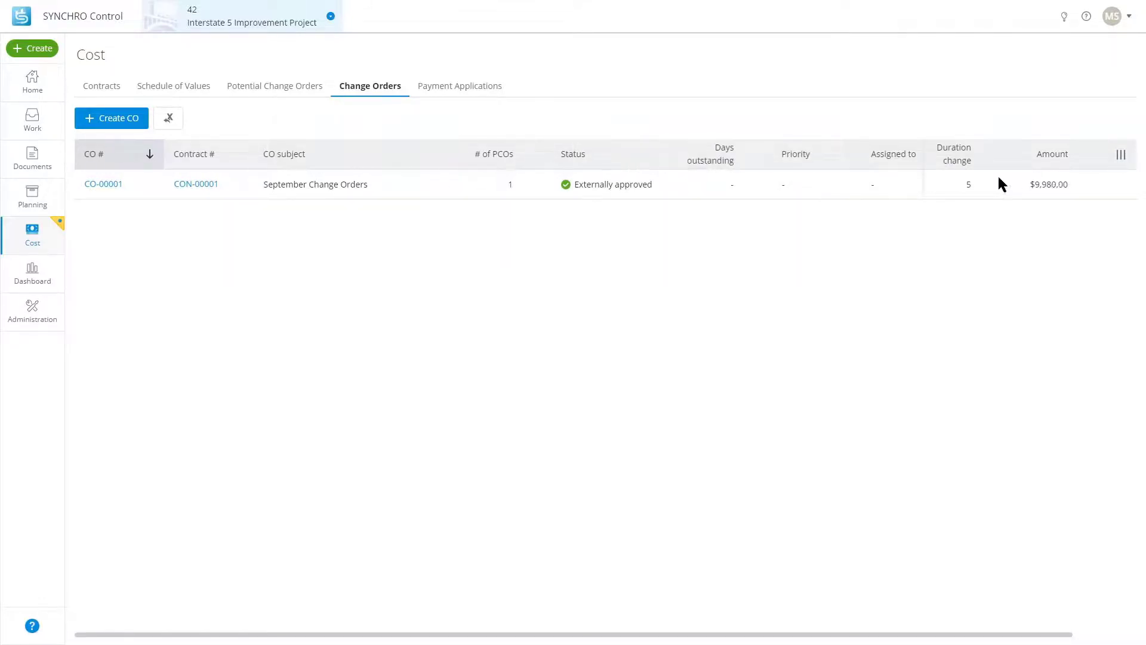
pyautogui.click(1119, 155)
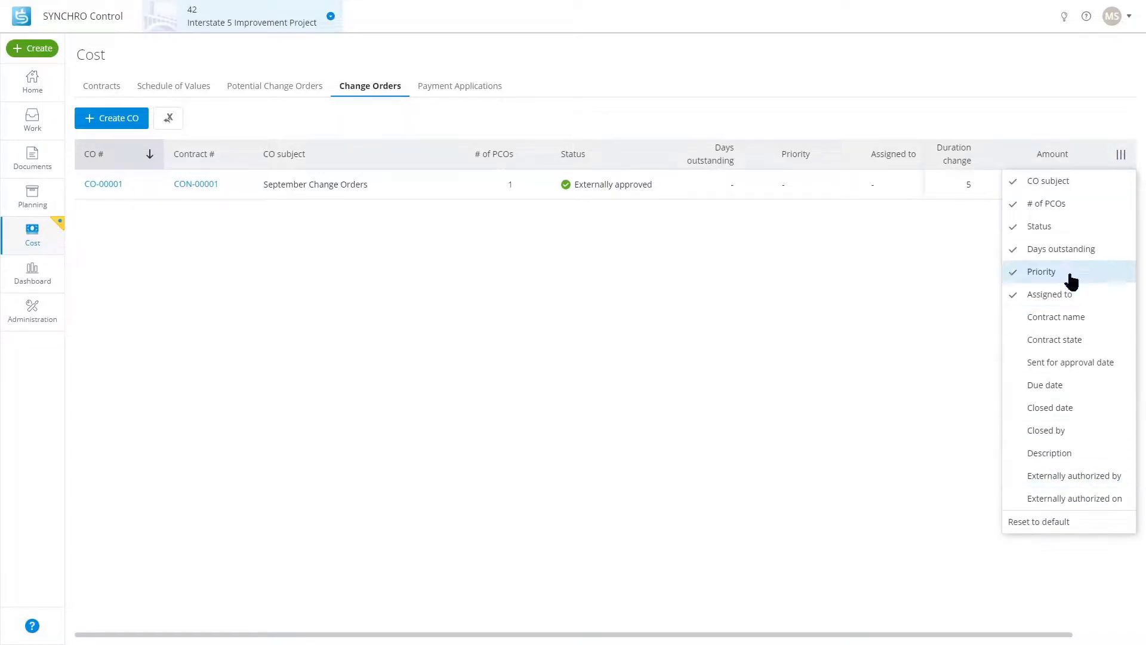
pyautogui.click(763, 373)
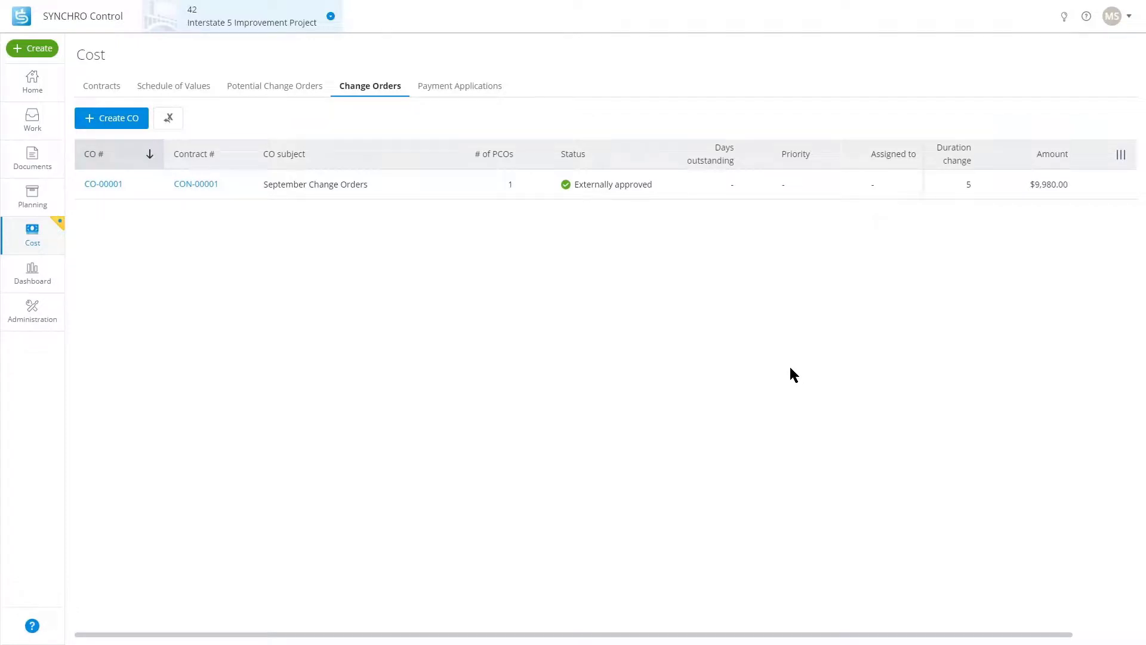
pyautogui.click(113, 119)
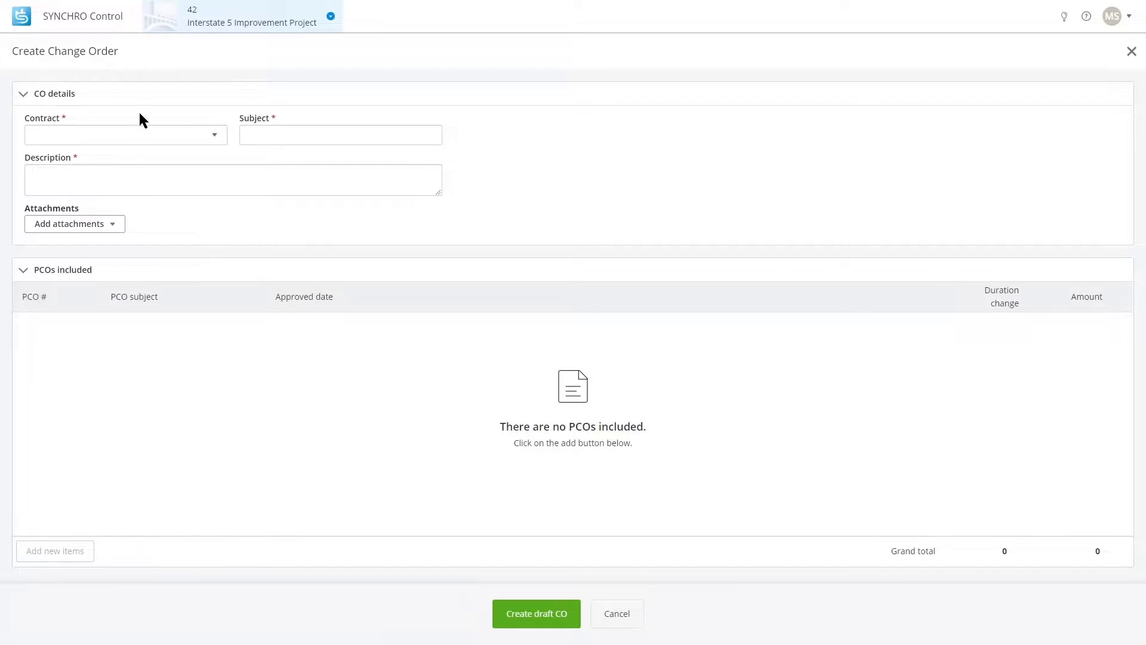
pyautogui.click(144, 135)
pyautogui.click(148, 158)
pyautogui.click(34, 550)
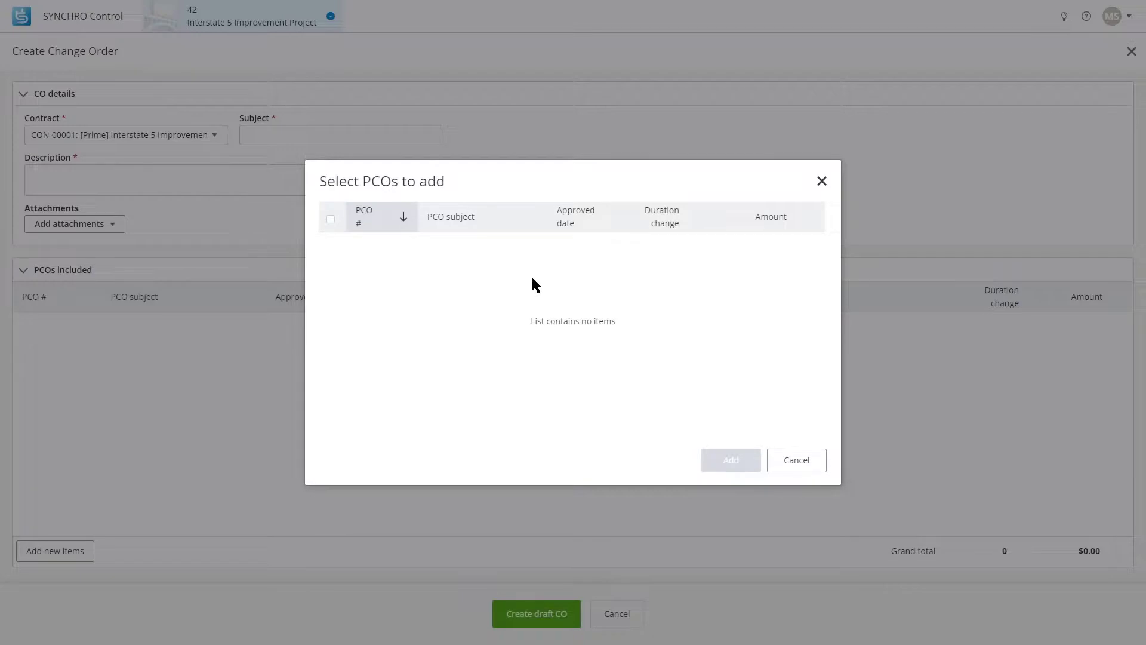
pyautogui.click(788, 470)
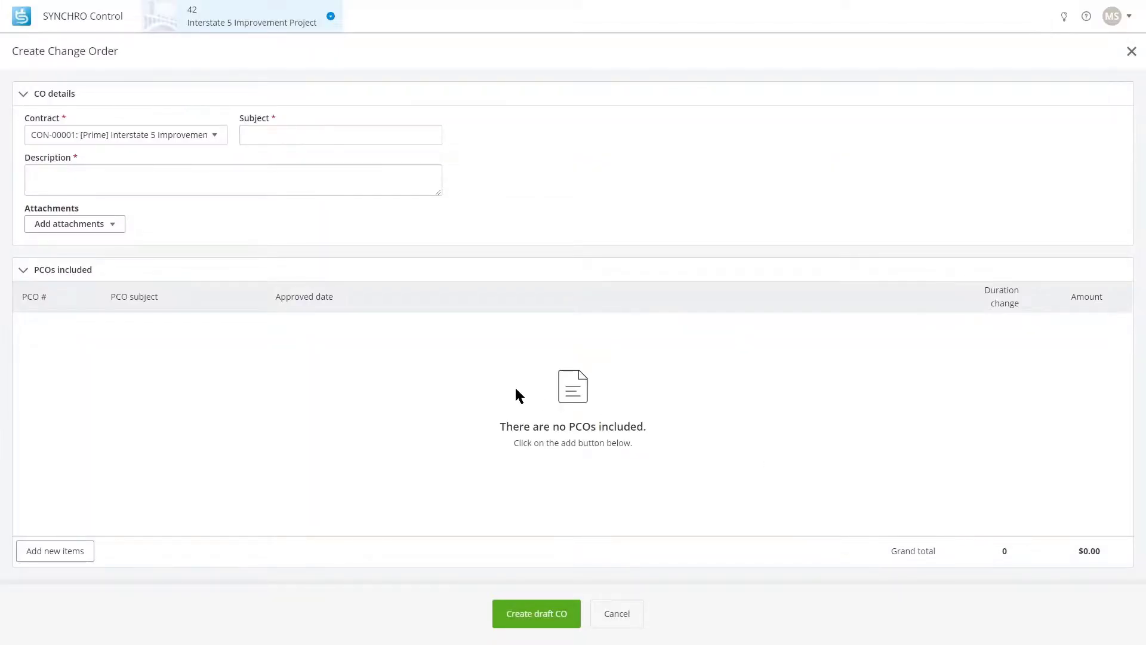
pyautogui.click(257, 176)
pyautogui.click(638, 604)
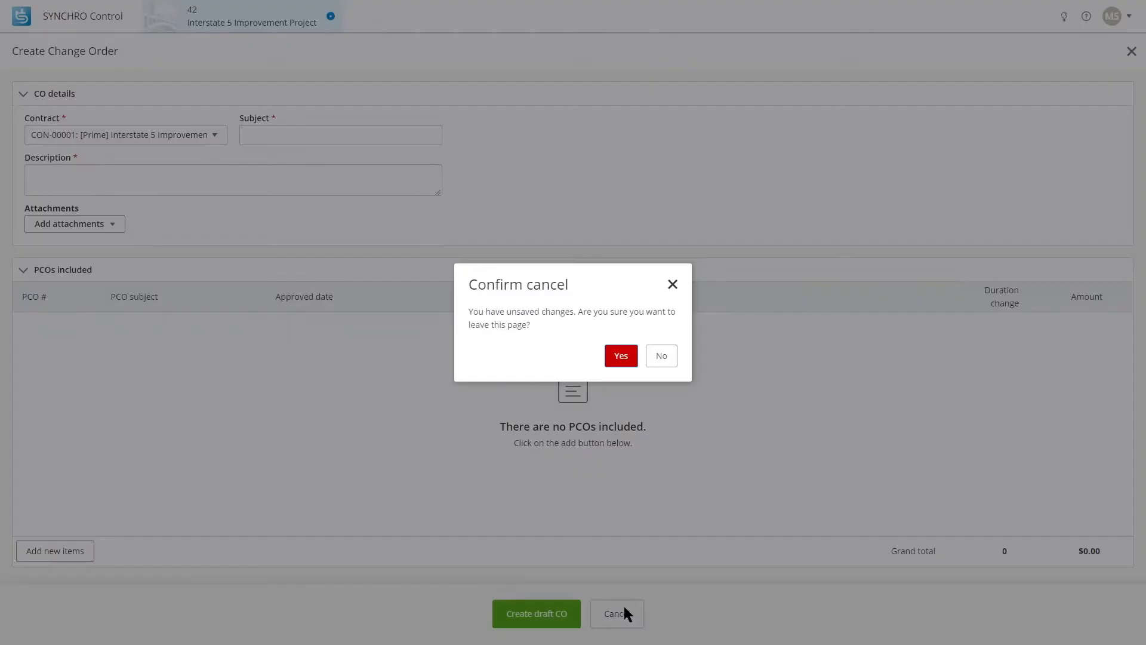
pyautogui.press('Return')
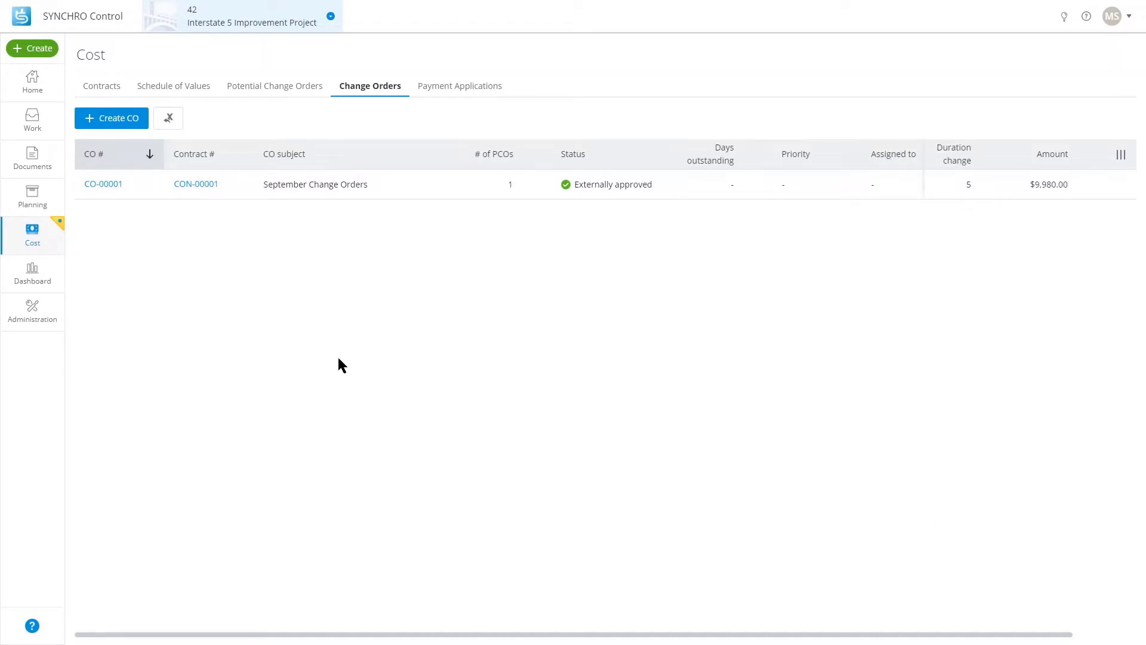
# Open the [Prime] Interstate 5 Improvement Contract and review its contract details and approved change orders.
pyautogui.click(107, 90)
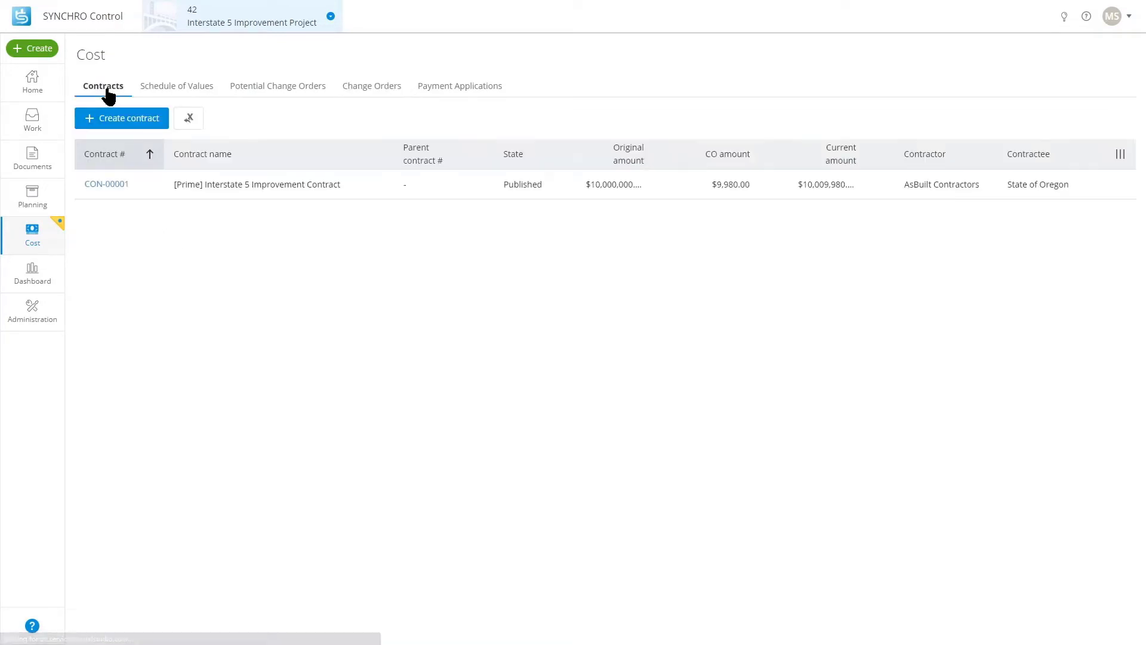
pyautogui.click(114, 189)
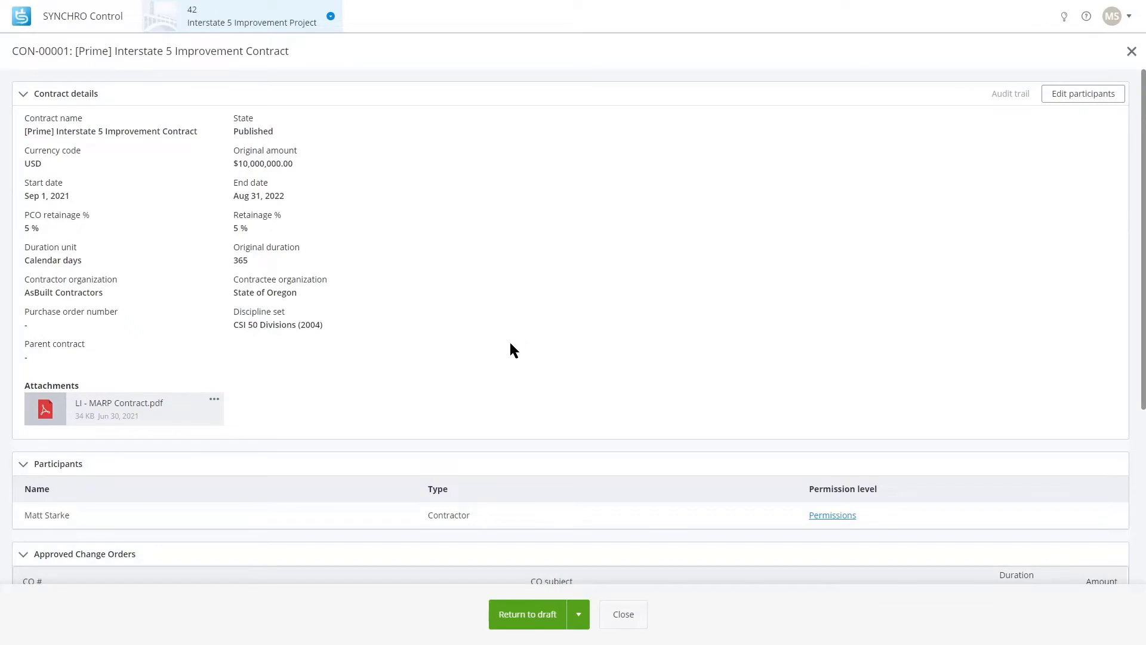
pyautogui.scroll(-4, 502, 352)
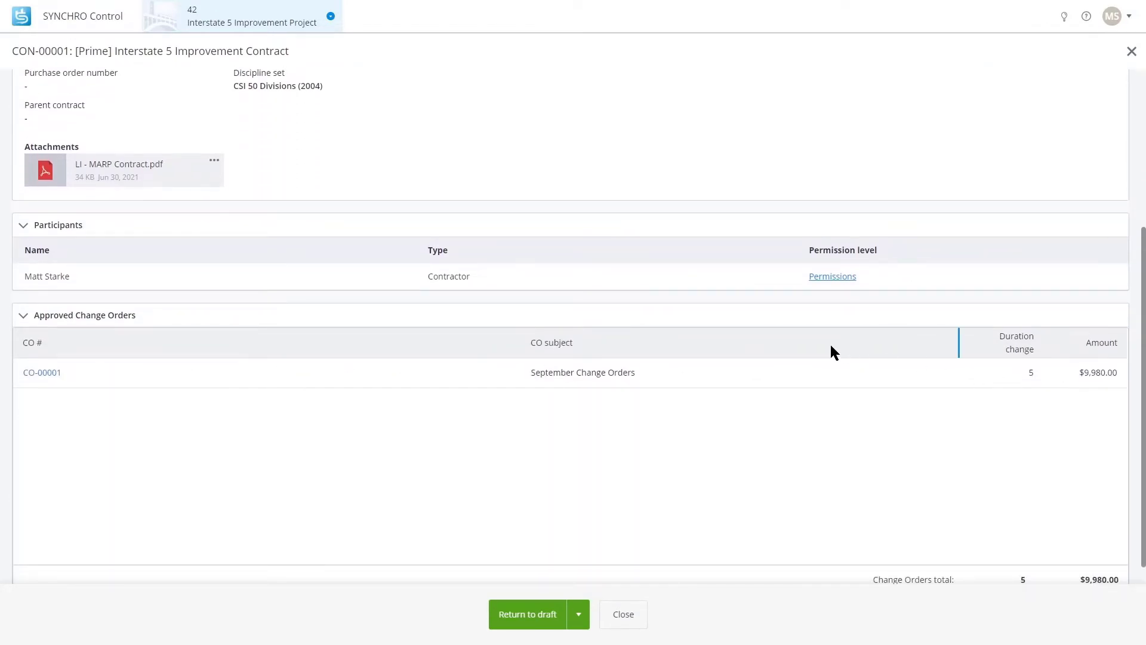
pyautogui.scroll(4, 646, 293)
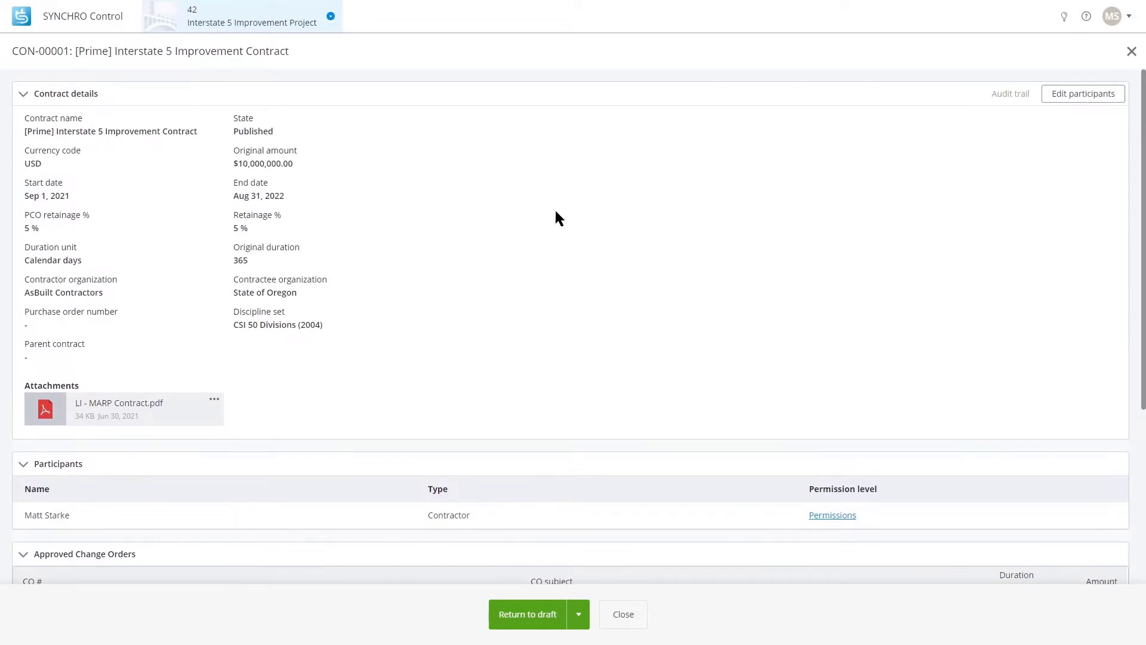
pyautogui.scroll(-3, 556, 218)
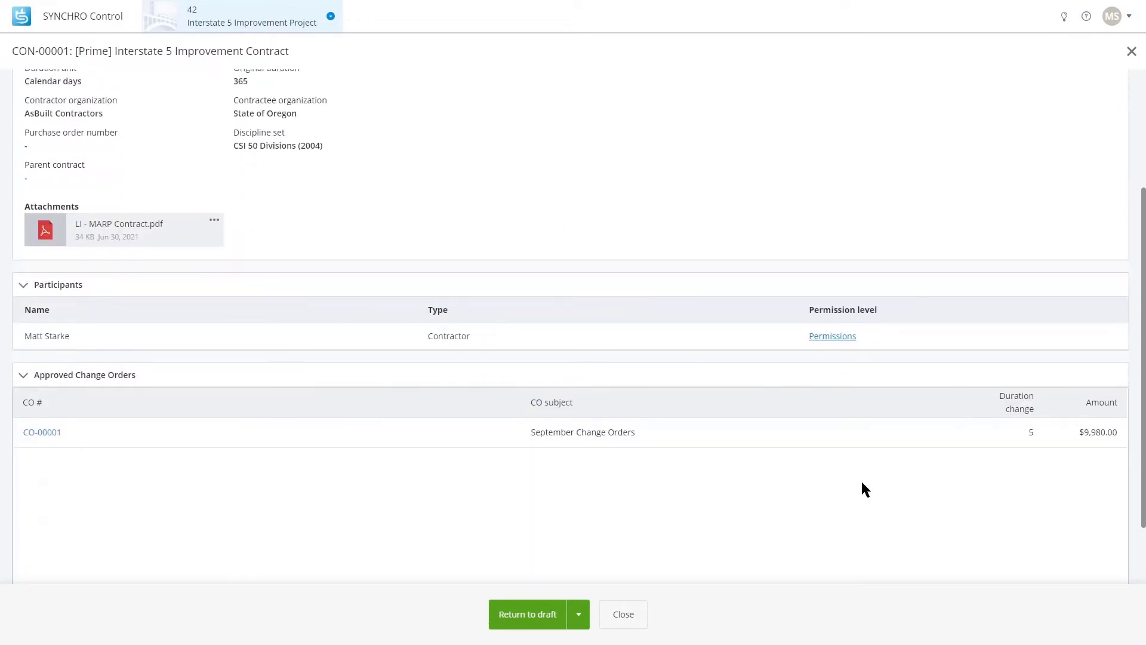
pyautogui.scroll(-2, 615, 485)
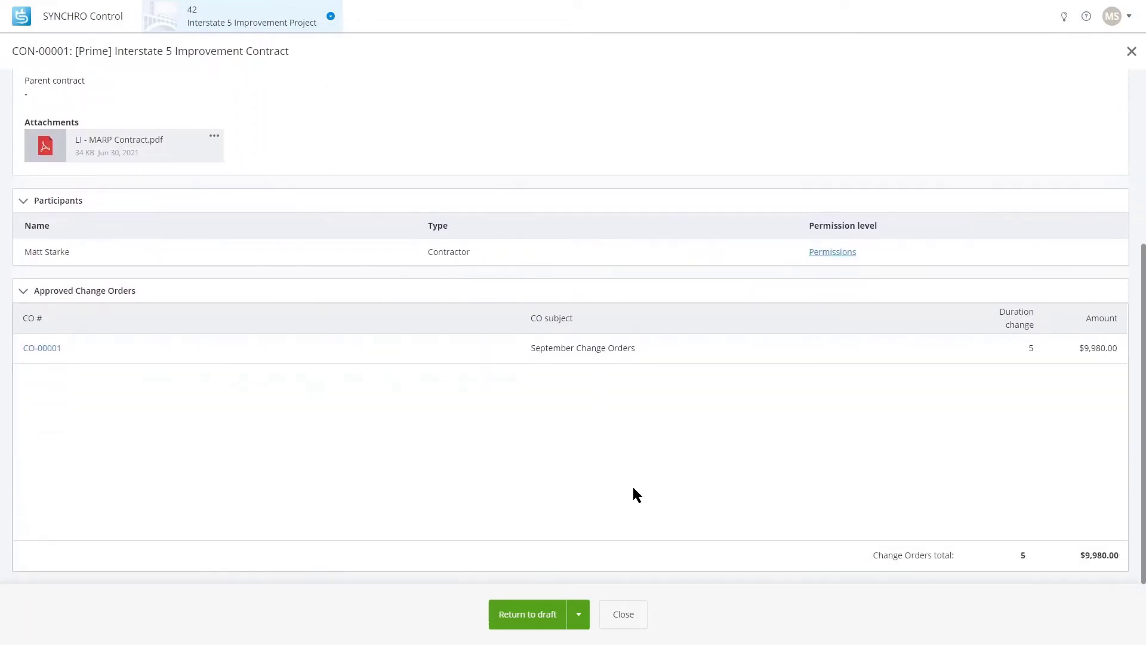